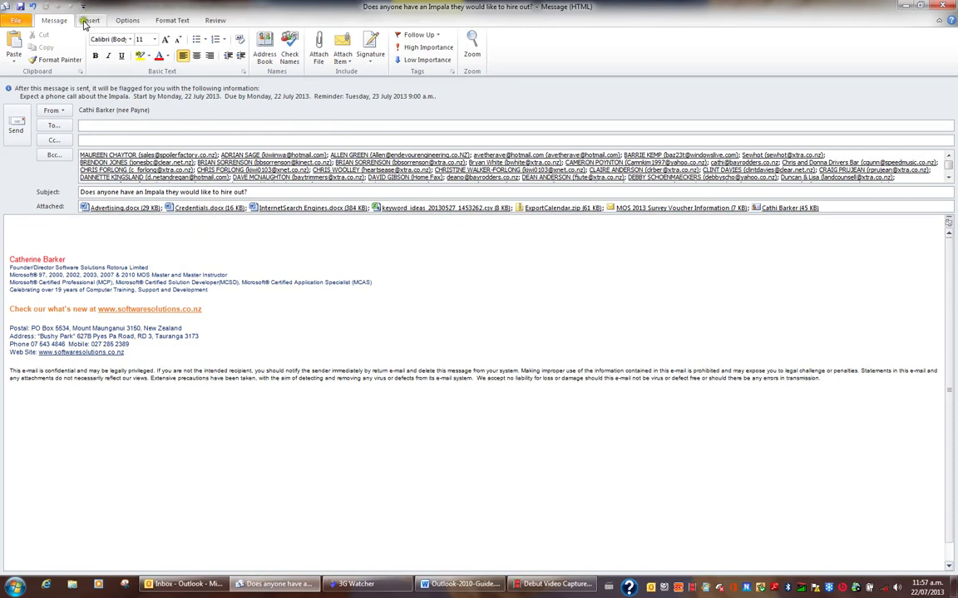
# Show the Follow Up flag options for the message being drafted
pyautogui.click(432, 36)
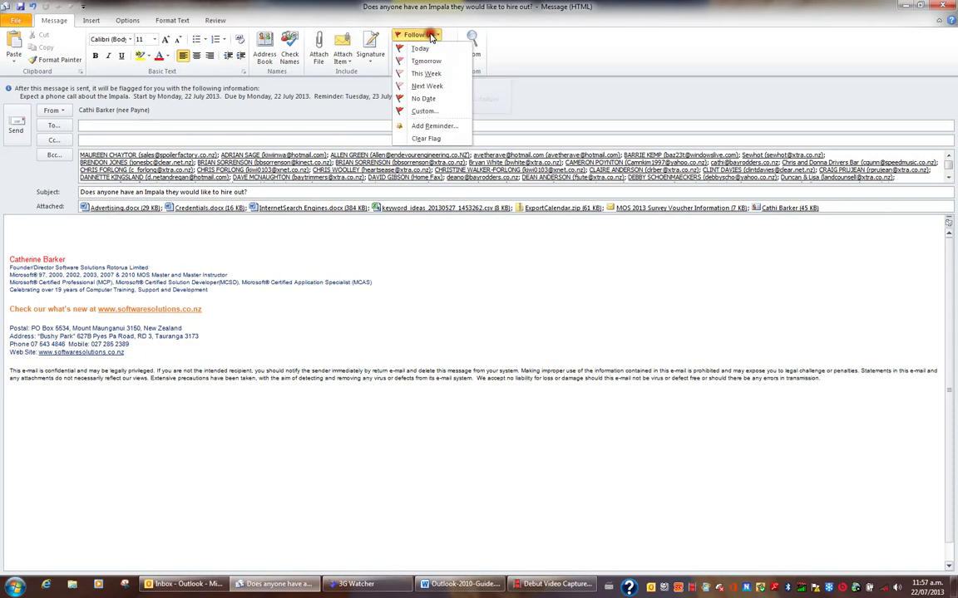
# Add a custom recipient flag asking interested people to get in touch before the end of the week
pyautogui.click(428, 113)
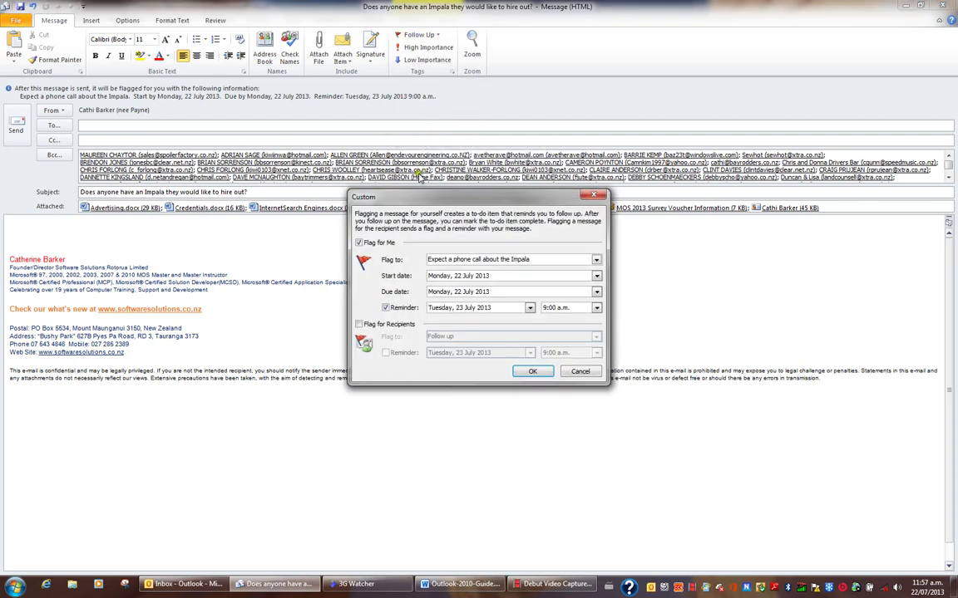
pyautogui.click(359, 325)
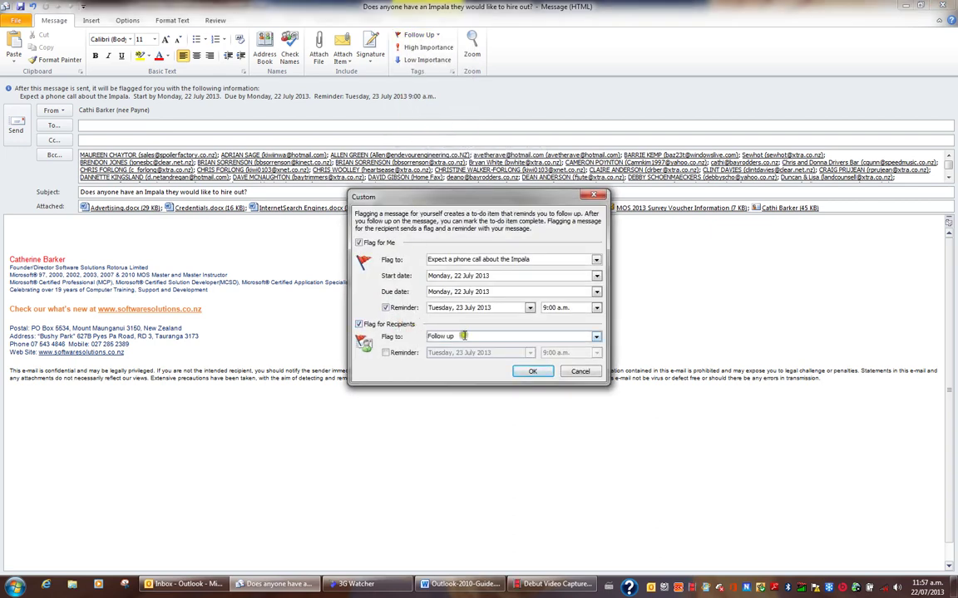
pyautogui.moveTo(463, 336); pyautogui.dragTo(420, 337)
pyautogui.write('If your interested please contact Cathi')
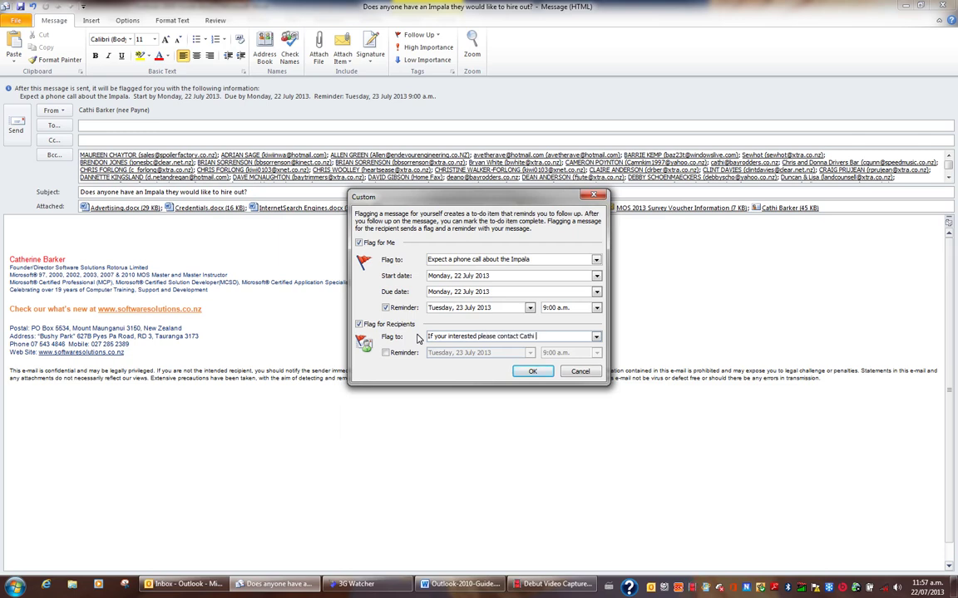
pyautogui.write('ore the end of the week')
pyautogui.write('e')
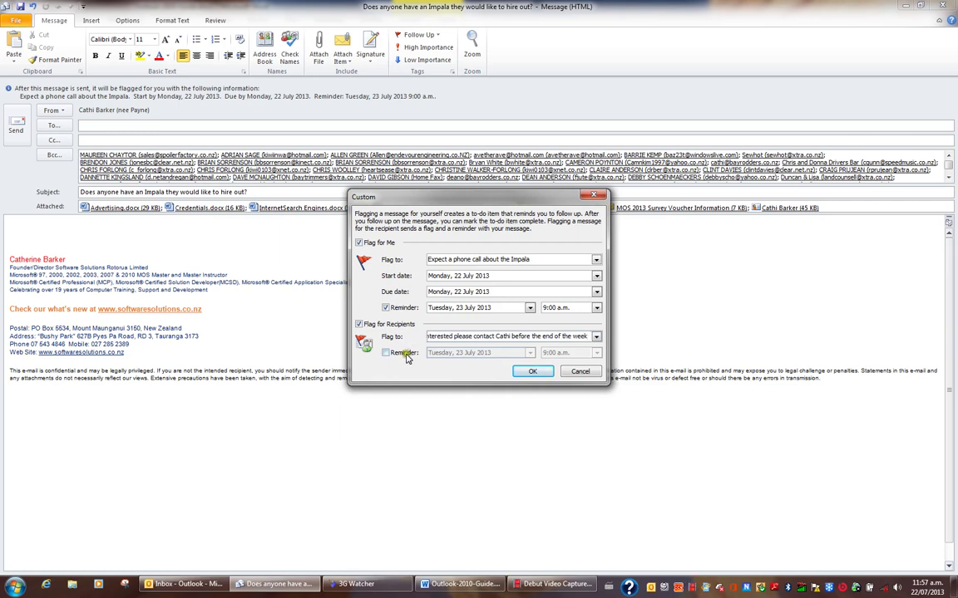
# Set the recipients' reminder to Tuesday 23 July 2013 at 9:00 a.m
pyautogui.click(406, 355)
pyautogui.click(476, 352)
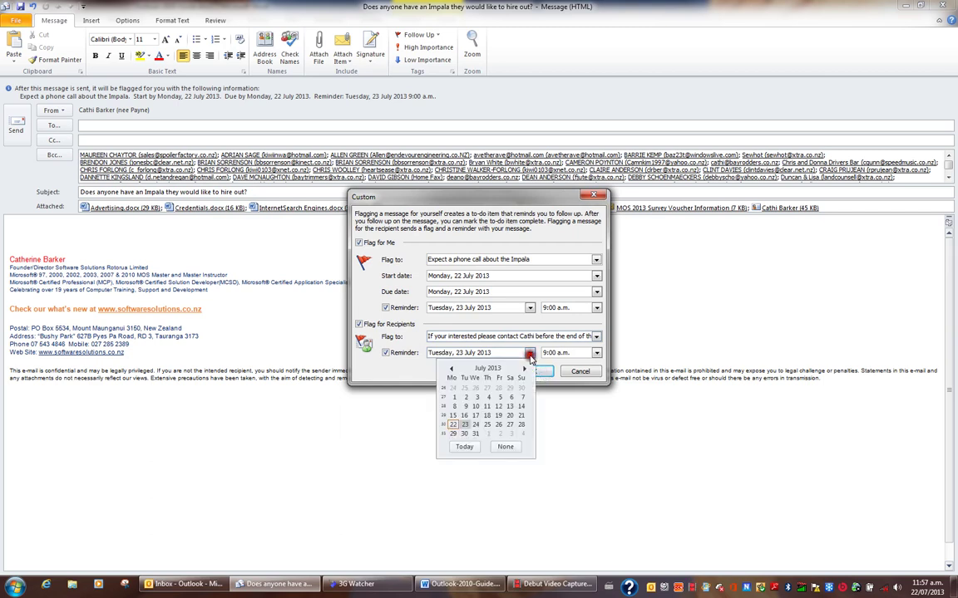
pyautogui.click(464, 424)
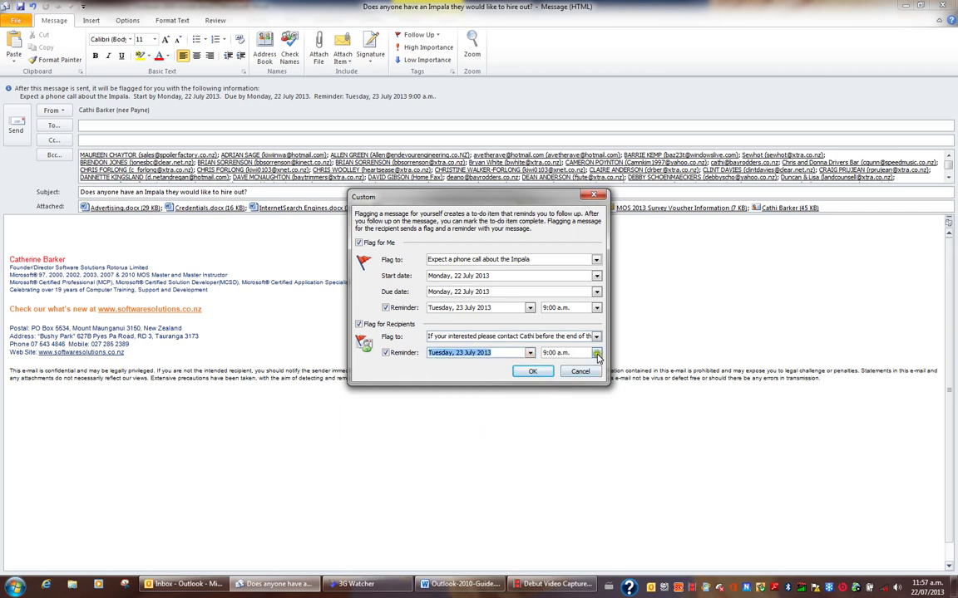
pyautogui.click(596, 352)
pyautogui.click(558, 363)
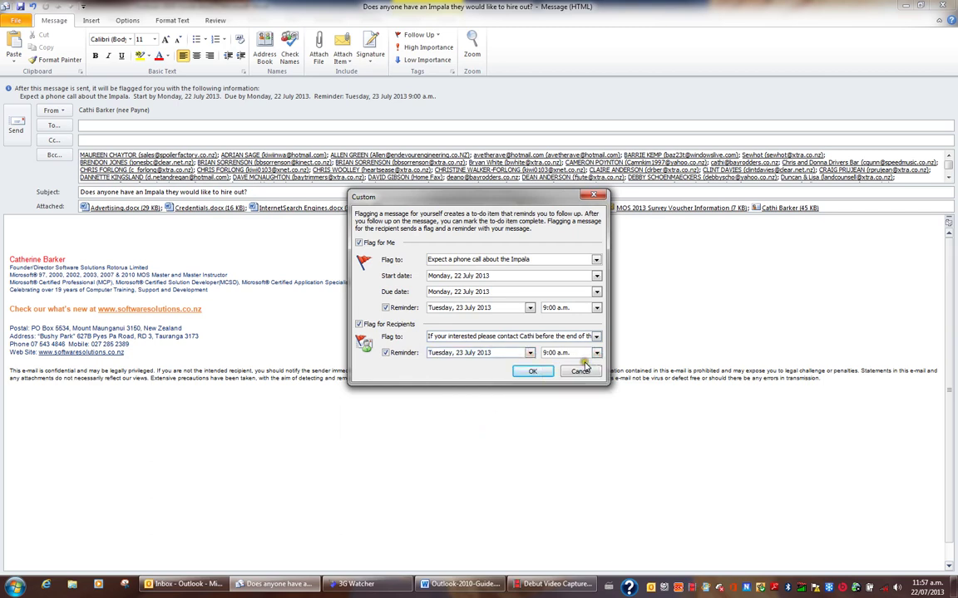
# Apply the custom flag, then mark the message High Importance and switch it to Low Importance
pyautogui.click(533, 372)
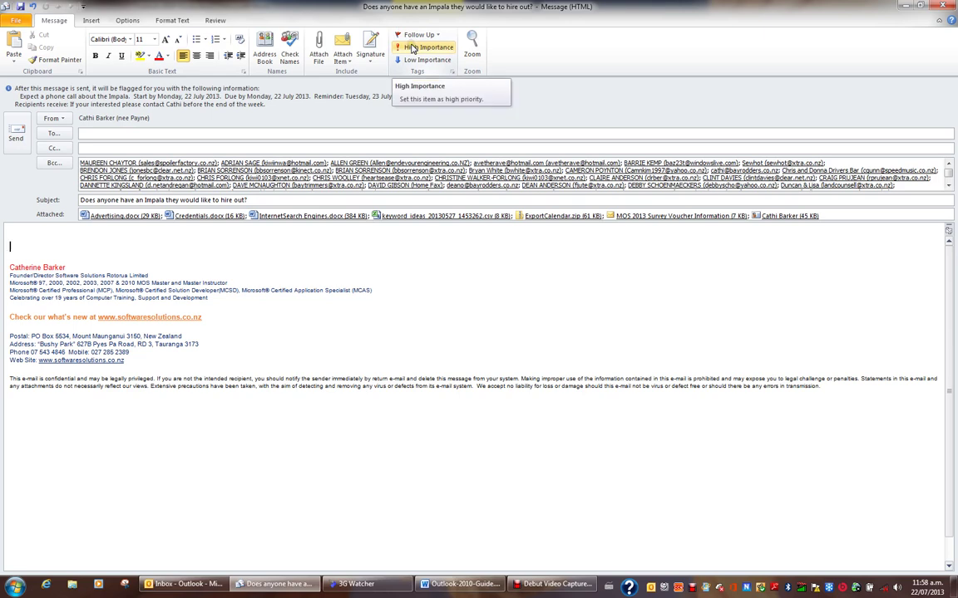
pyautogui.click(414, 49)
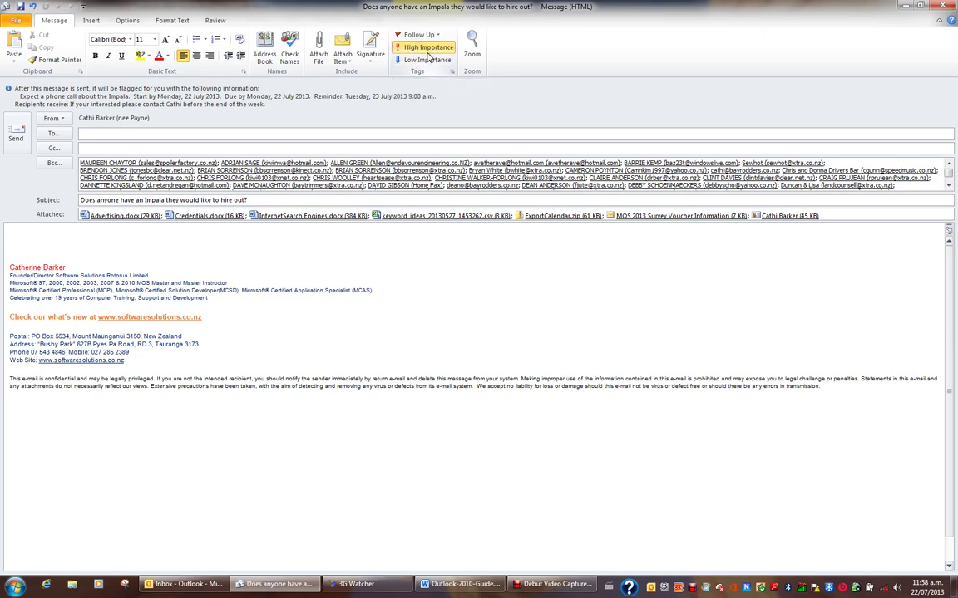
pyautogui.click(425, 60)
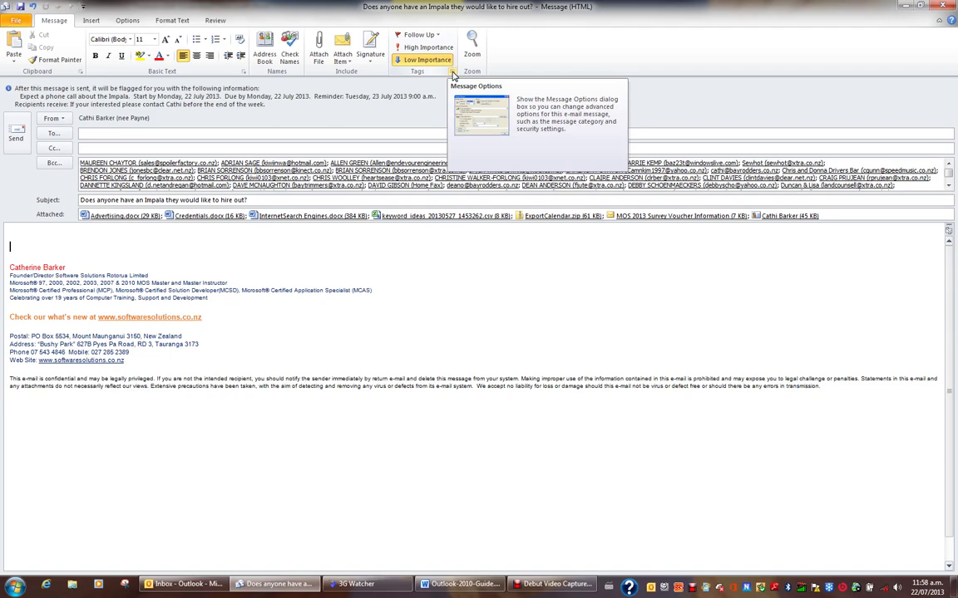
# In the message Properties, set importance to High and sensitivity to Confidential
pyautogui.click(452, 73)
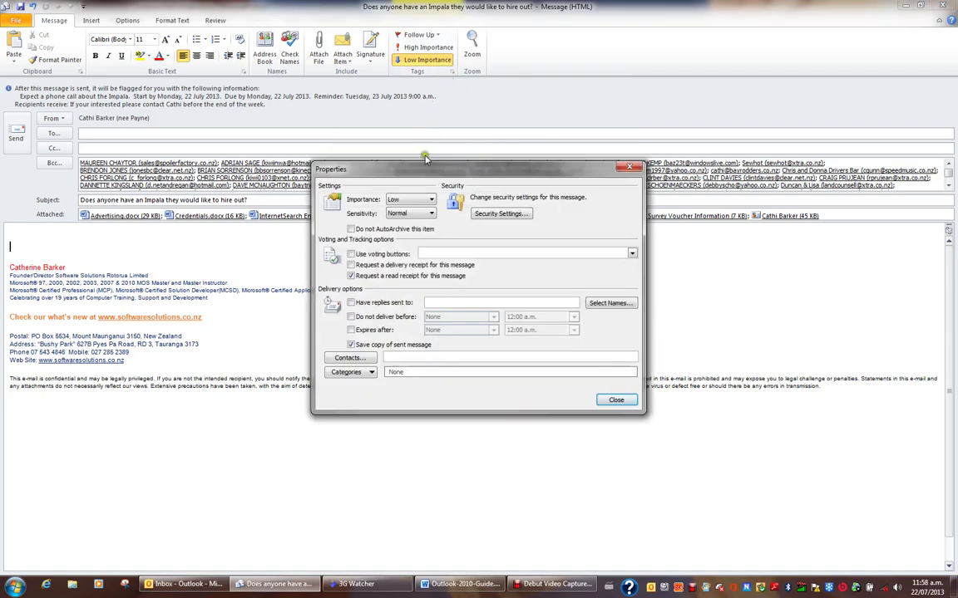
pyautogui.click(432, 201)
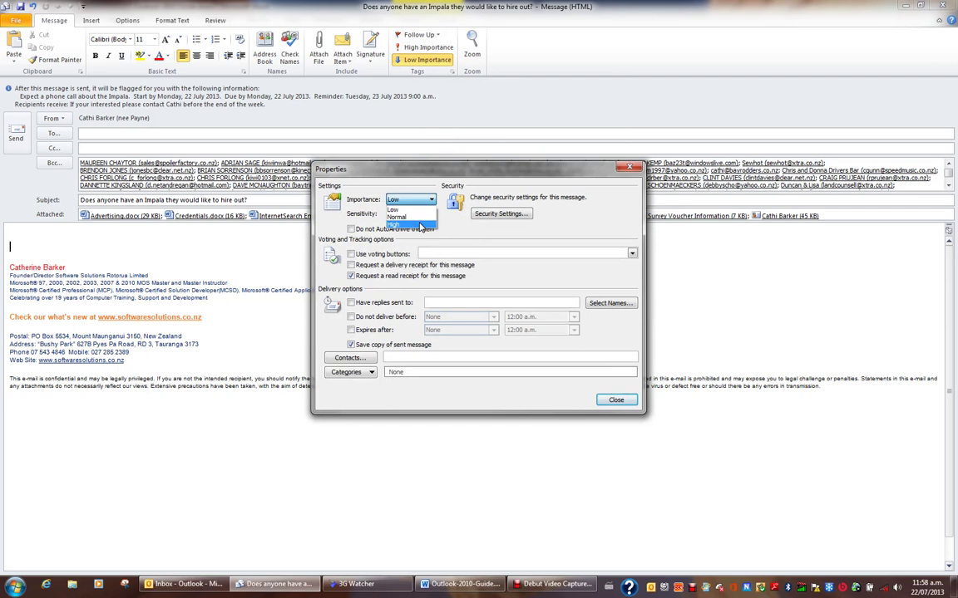
pyautogui.click(421, 225)
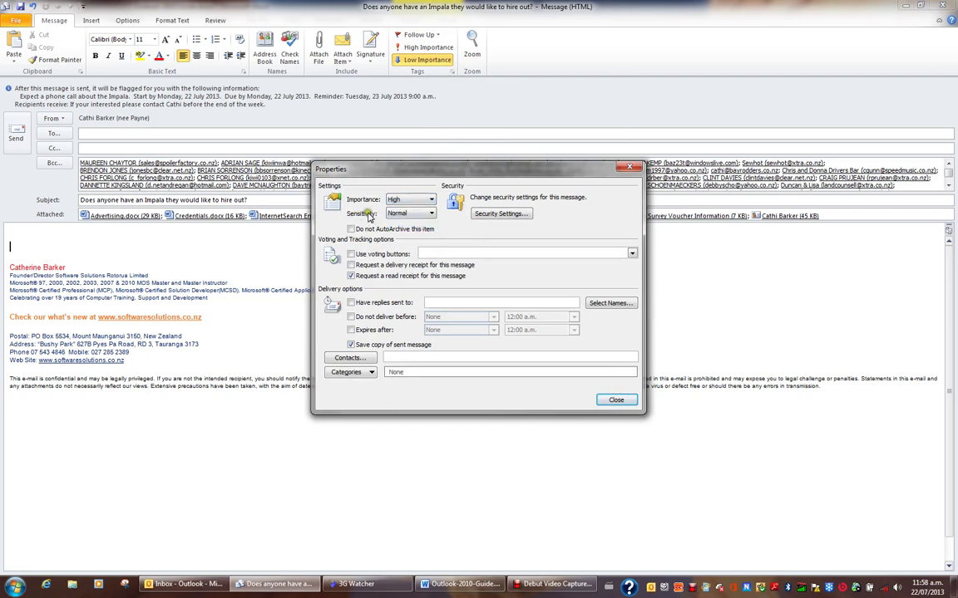
pyautogui.click(430, 214)
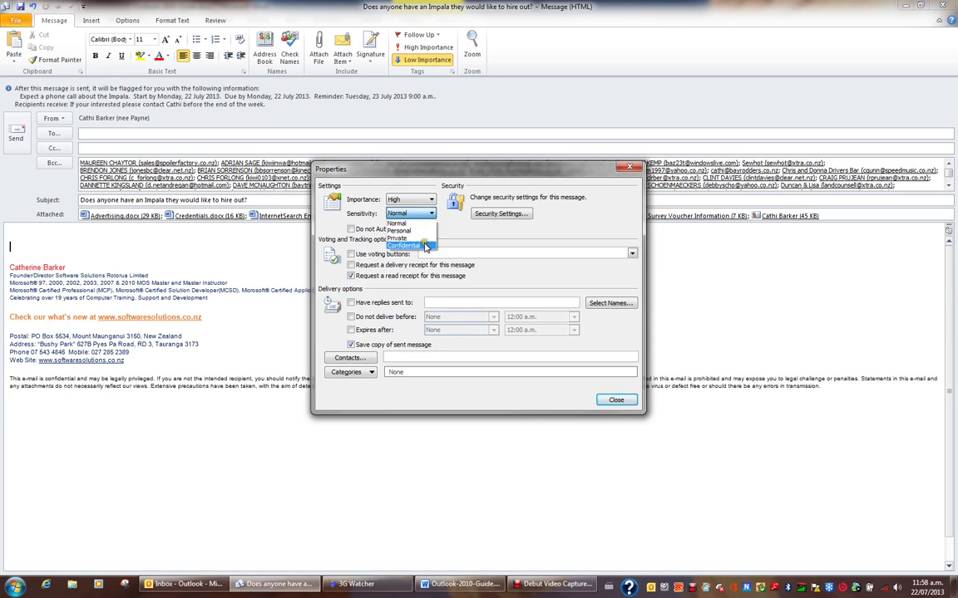
pyautogui.click(404, 245)
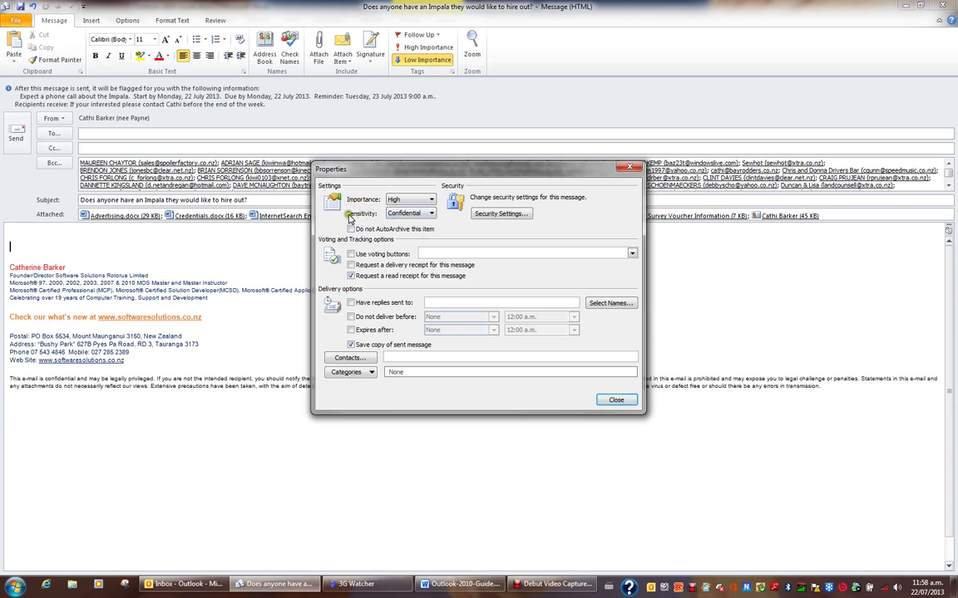
# Reset importance and sensitivity to Normal and close the Properties window
pyautogui.click(424, 200)
pyautogui.click(430, 221)
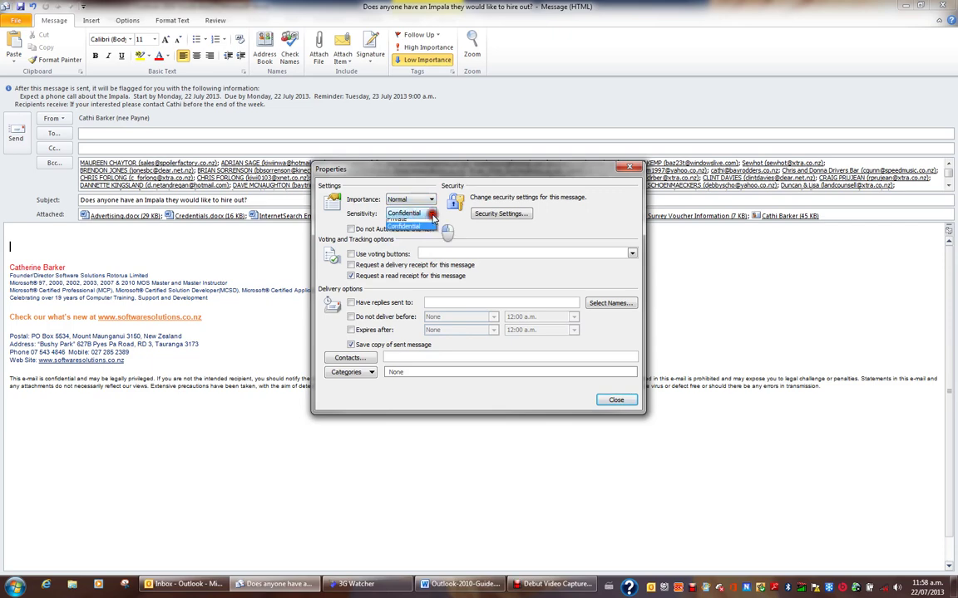
pyautogui.click(430, 215)
pyautogui.click(420, 223)
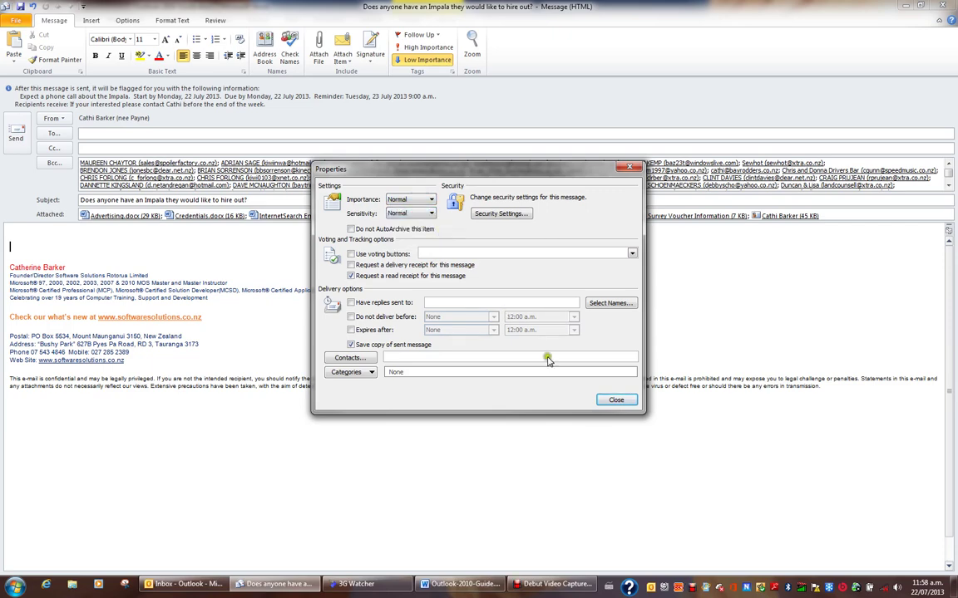
pyautogui.click(620, 401)
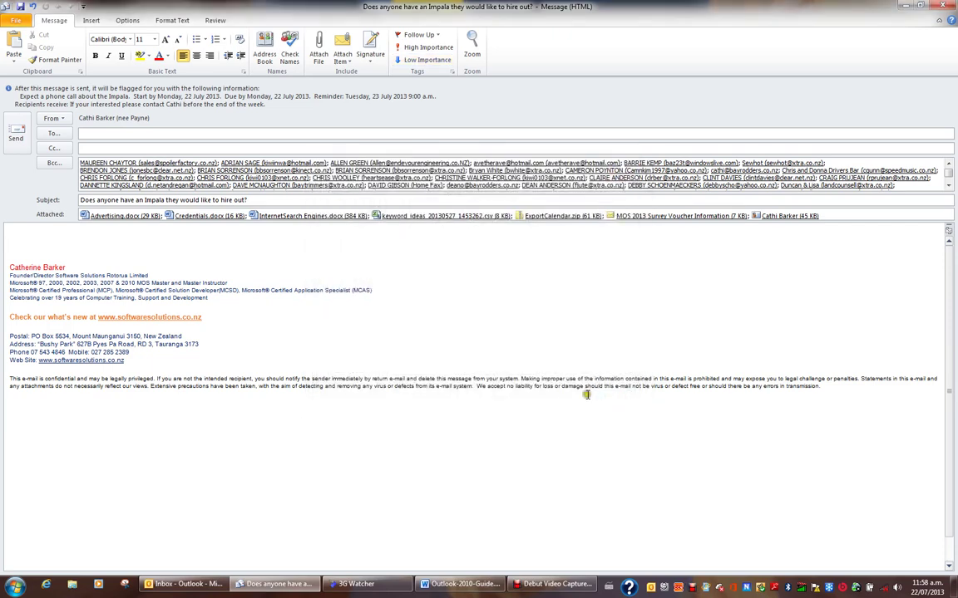
# In Mail options, make High the default importance and Confidential the default sensitivity
pyautogui.click(16, 21)
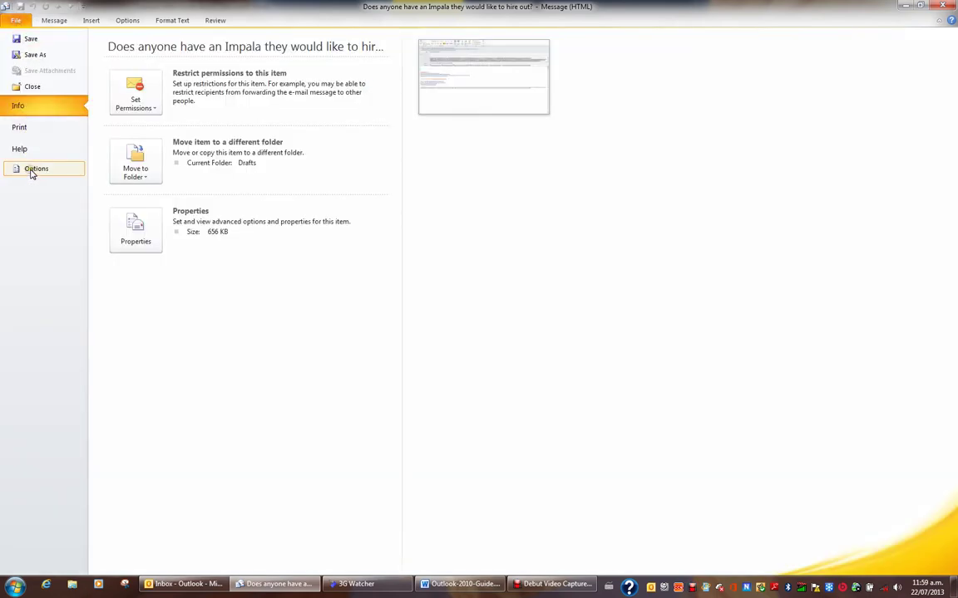
pyautogui.click(31, 170)
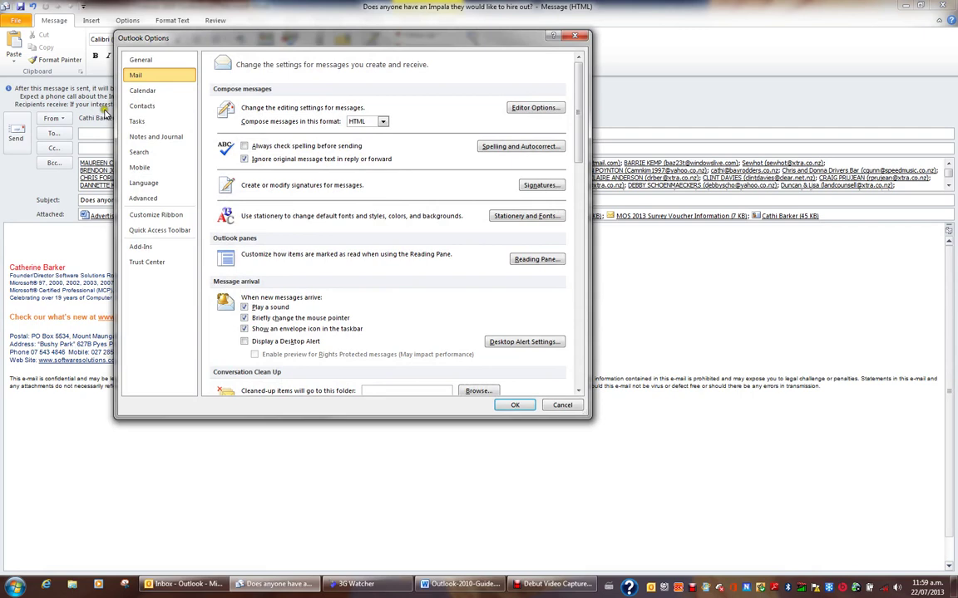
pyautogui.click(580, 391)
pyautogui.moveTo(580, 390); pyautogui.dragTo(580, 391)
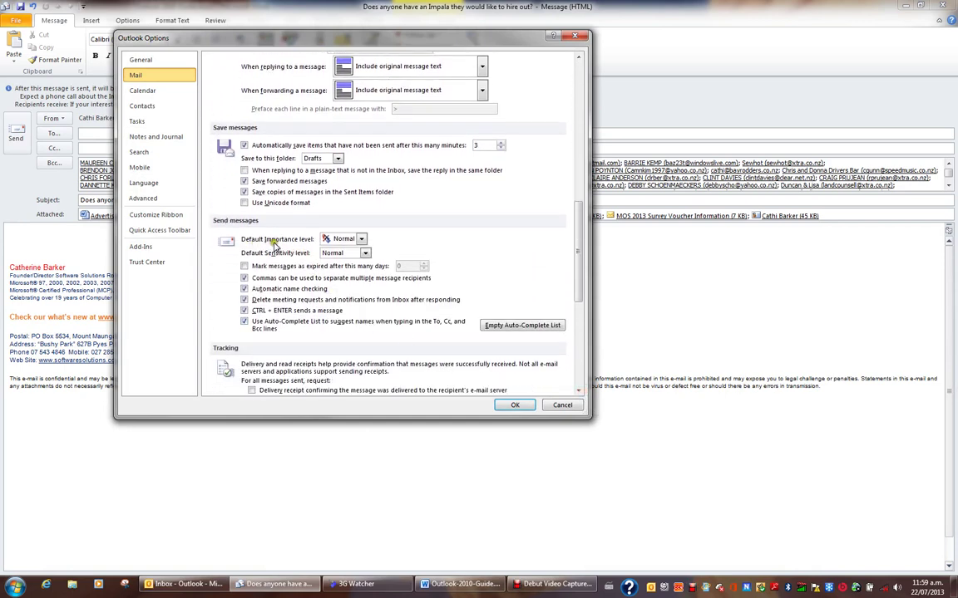
pyautogui.click(363, 239)
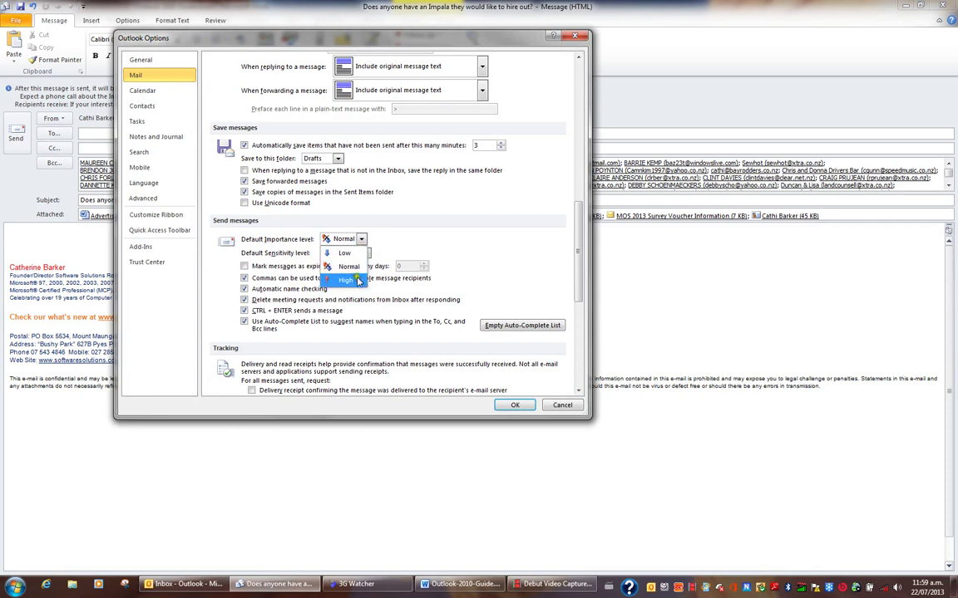
pyautogui.click(334, 280)
pyautogui.click(366, 253)
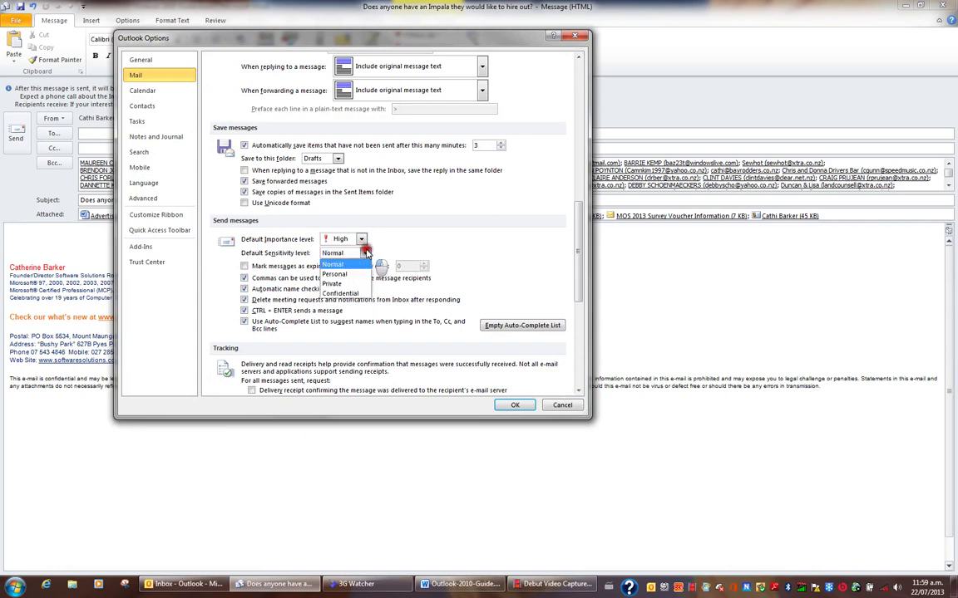
pyautogui.click(352, 294)
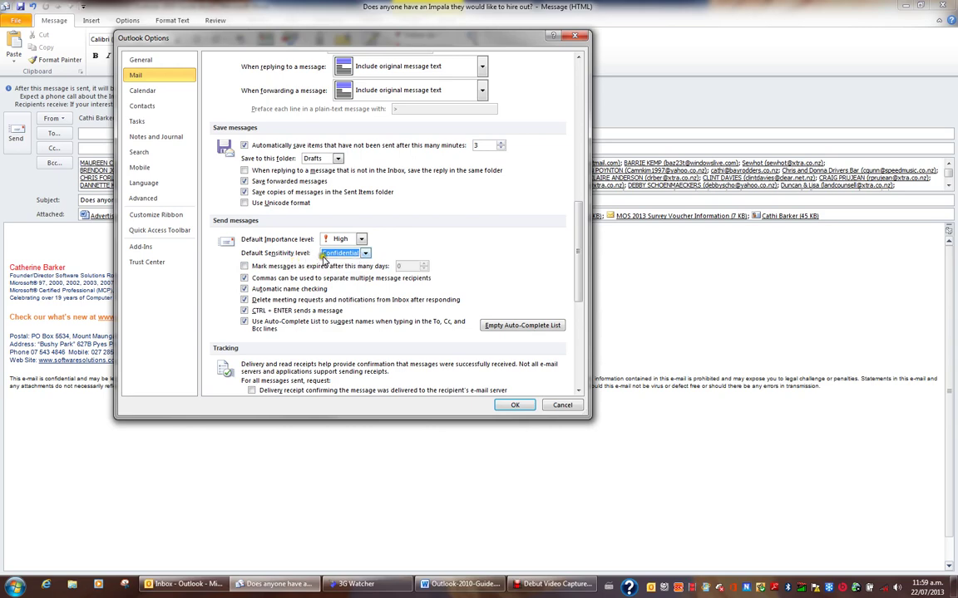
pyautogui.click(507, 405)
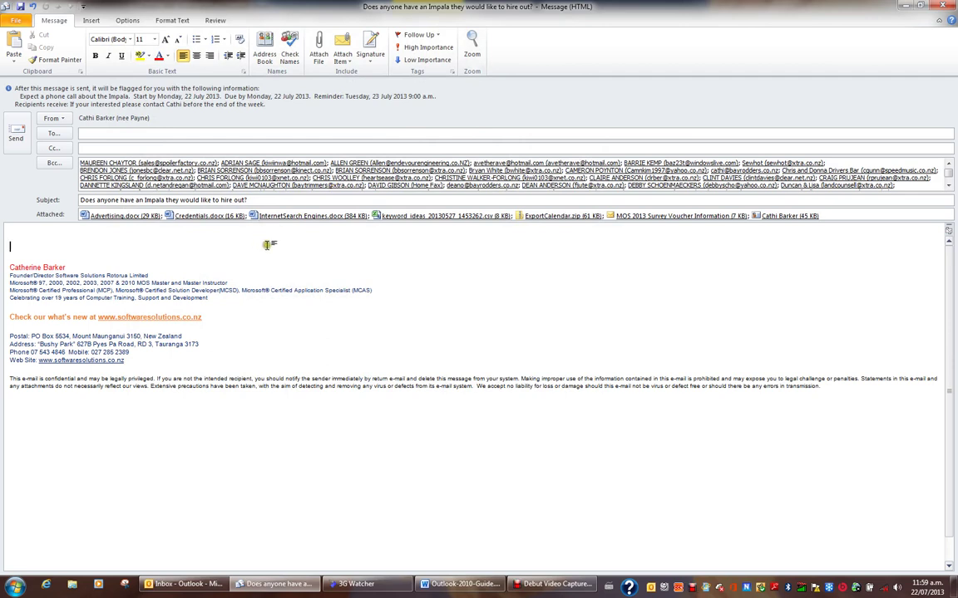
pyautogui.click(475, 48)
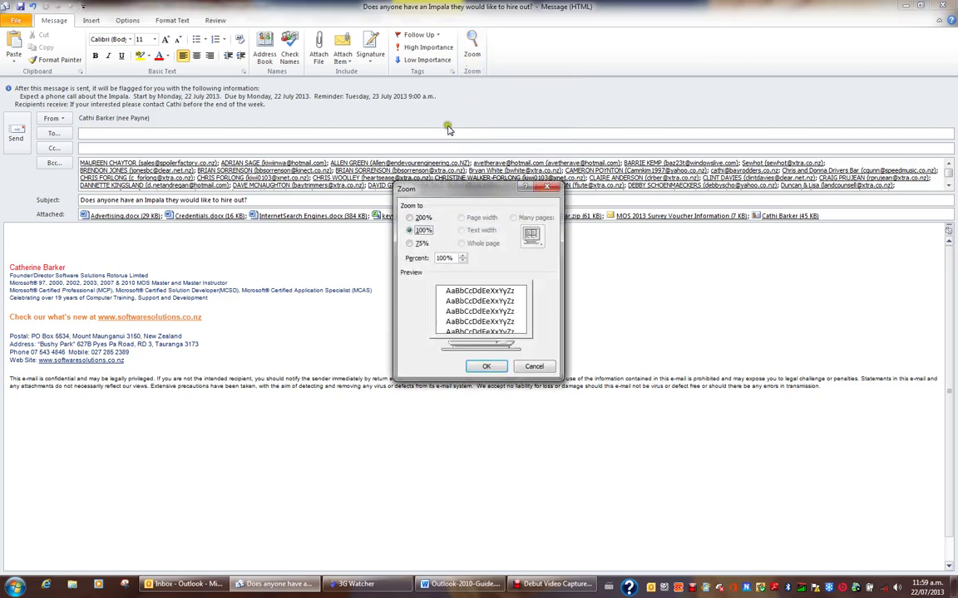
pyautogui.click(420, 219)
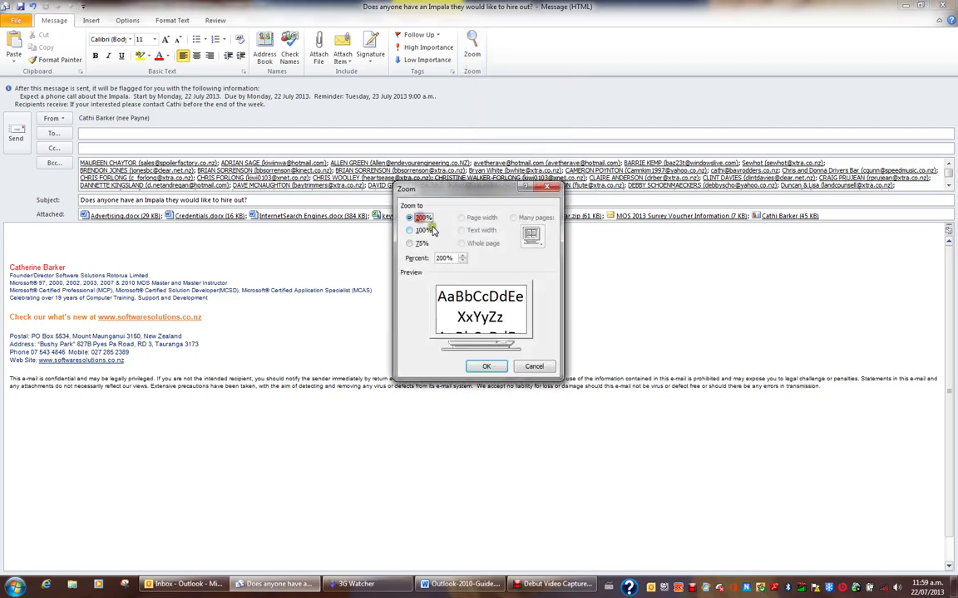
pyautogui.click(490, 367)
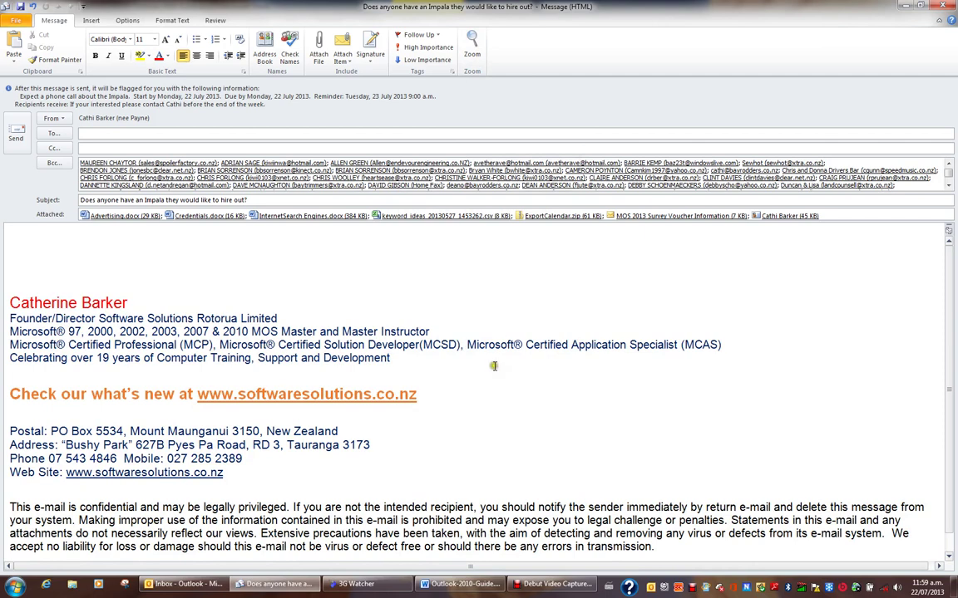
pyautogui.click(471, 46)
pyautogui.moveTo(396, 167); pyautogui.dragTo(440, 192)
pyautogui.click(410, 230)
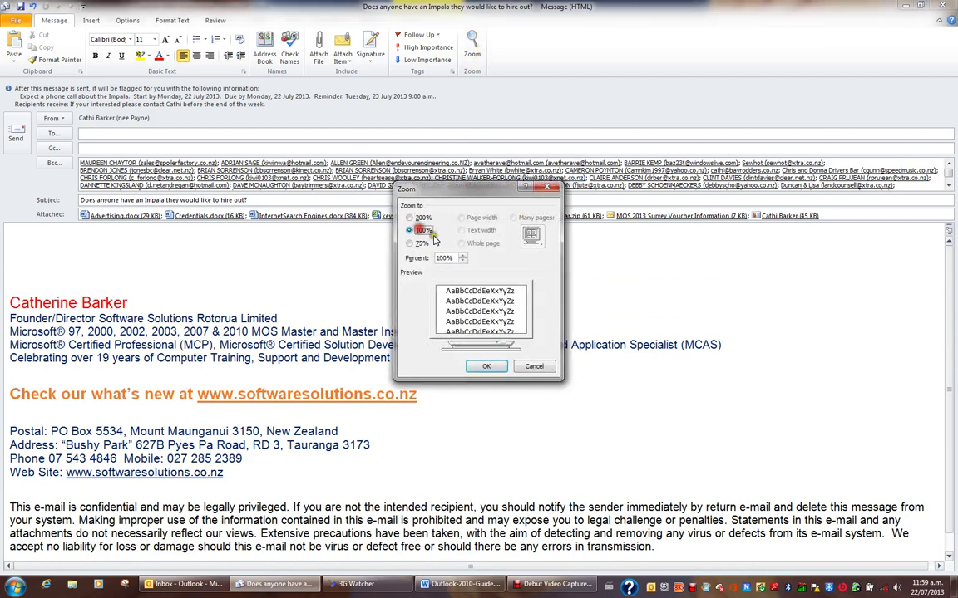
pyautogui.click(495, 368)
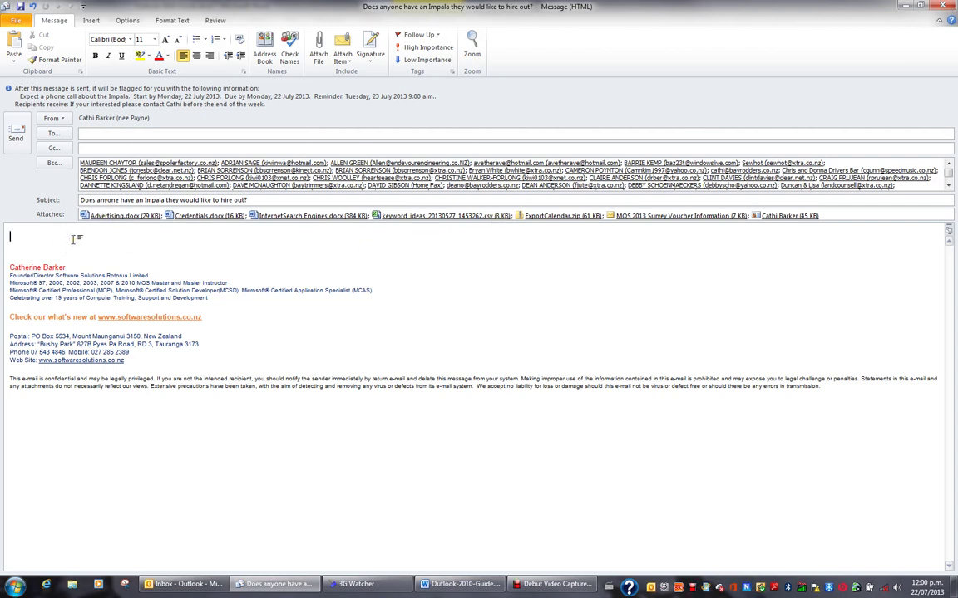
# Type the body: 'Hello there', 'If you are interested please contact me before the end of the week', 'Kindest Regards' plus sender's name
pyautogui.write('here')
pyautogui.press('Return')
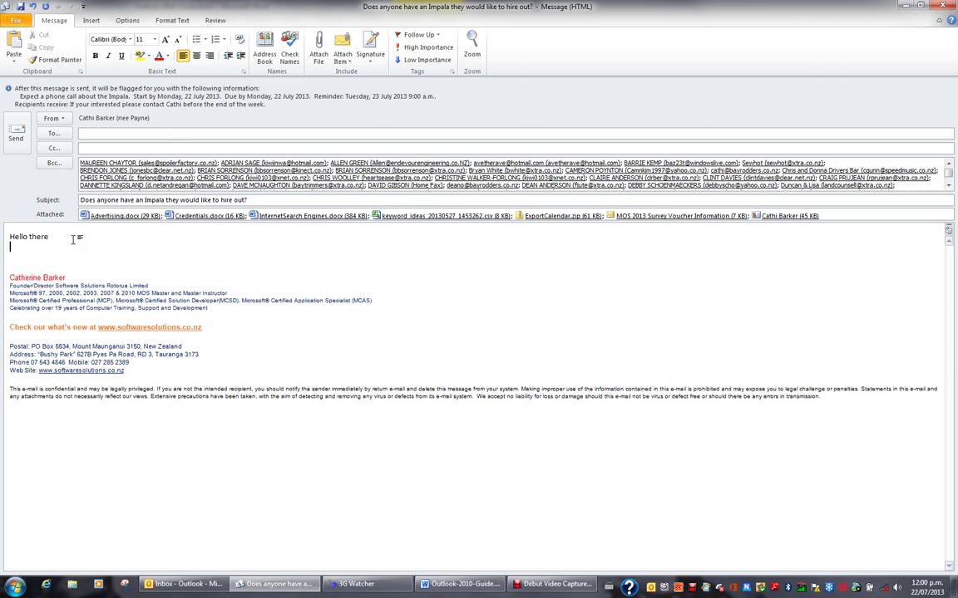
pyautogui.write('If you w')
pyautogui.press('BackSpace')
pyautogui.press('BackSpace')
pyautogui.press('BackSpace')
pyautogui.write('are interested please contact')
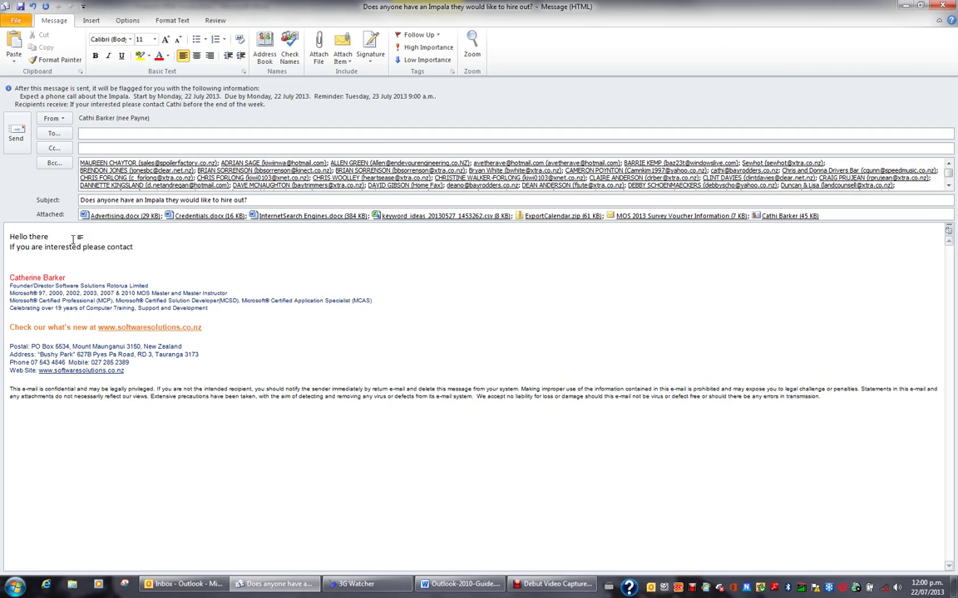
pyautogui.write(' me before the end of the week')
pyautogui.press('Return')
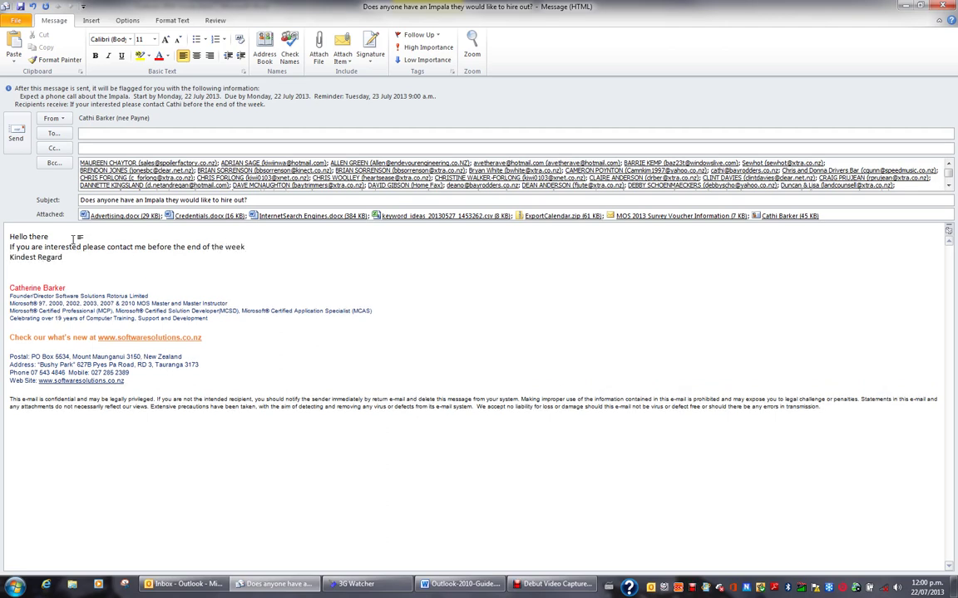
pyautogui.write('Kindest Regards Cathi')
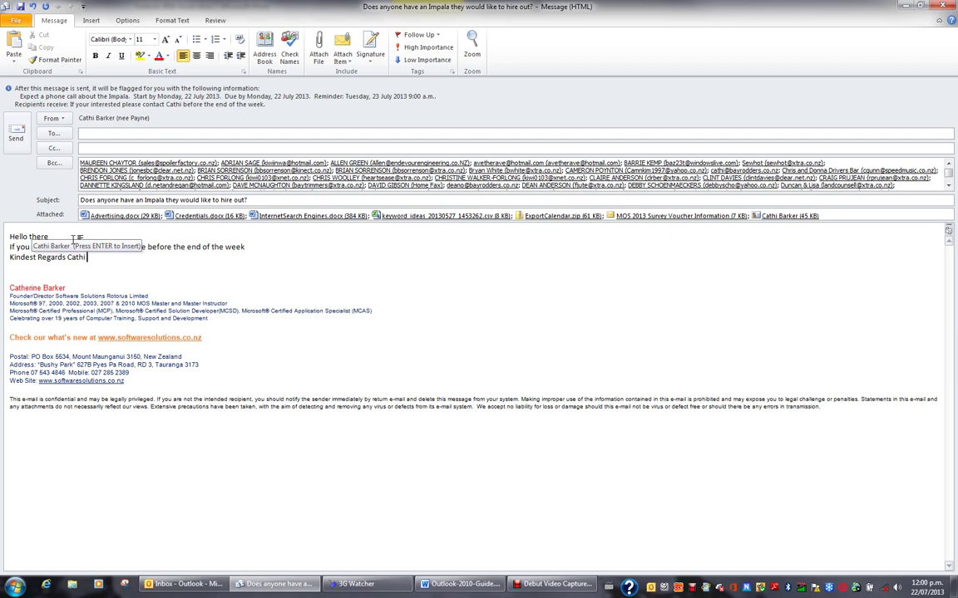